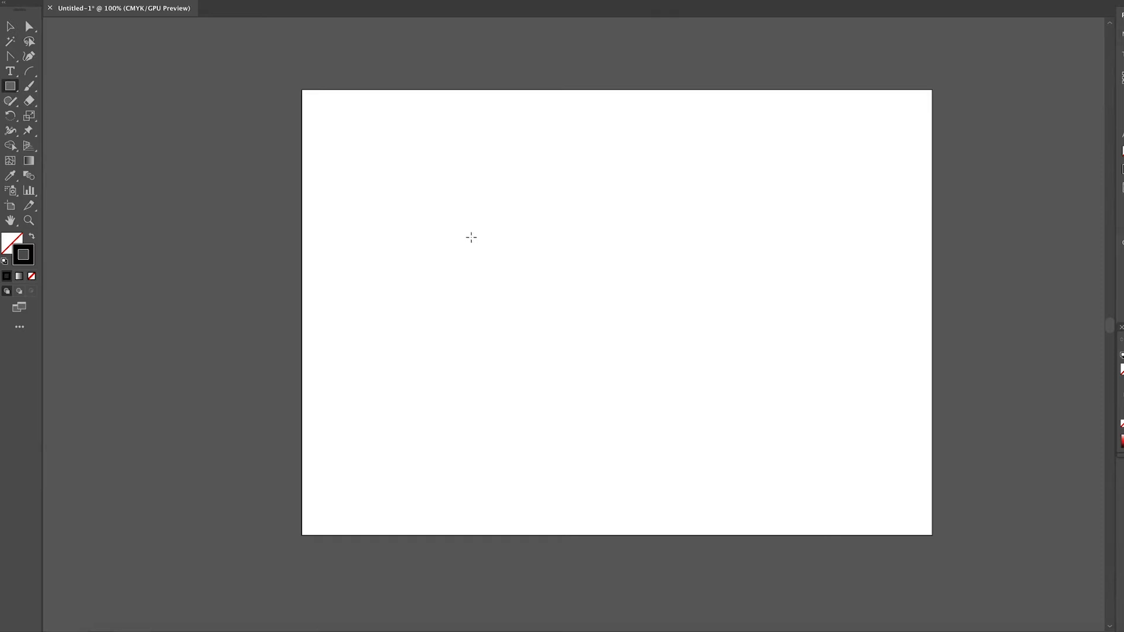
- Draw an unfilled, black-outlined square left of the artboard's centre and rotate it 45 degrees into a diamond
{"action": "left_click_drag", "start_coordinate": [480, 232], "coordinate": [624, 308]}
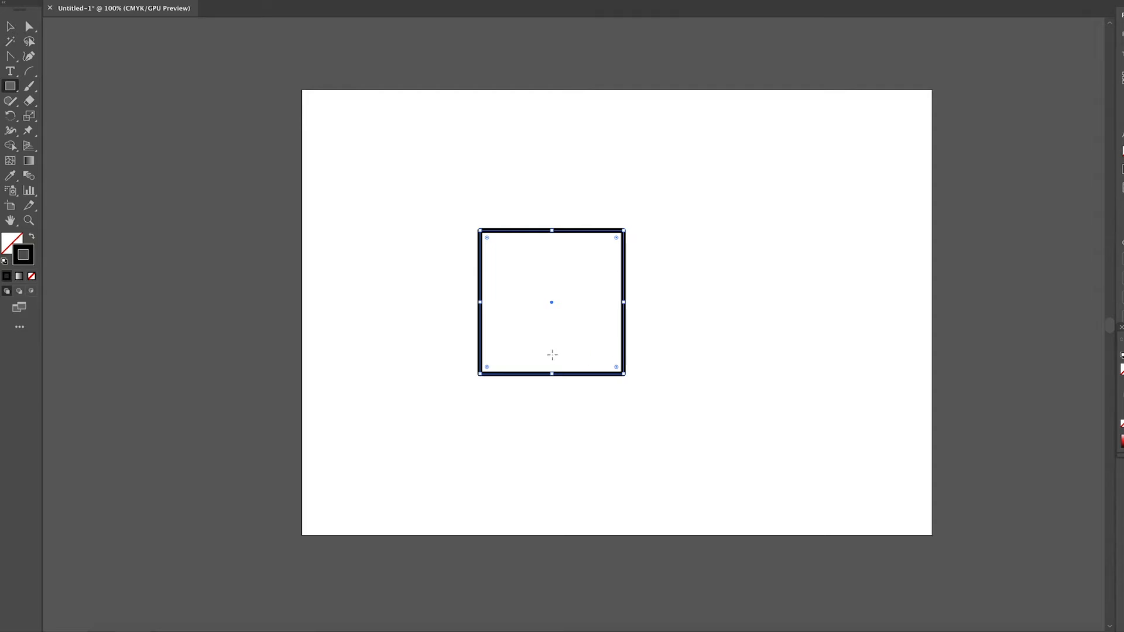
{"action": "key", "text": "v"}
{"action": "left_click", "coordinate": [469, 224]}
{"action": "left_click", "coordinate": [480, 235]}
{"action": "left_click_drag", "start_coordinate": [476, 226], "coordinate": [572, 224]}
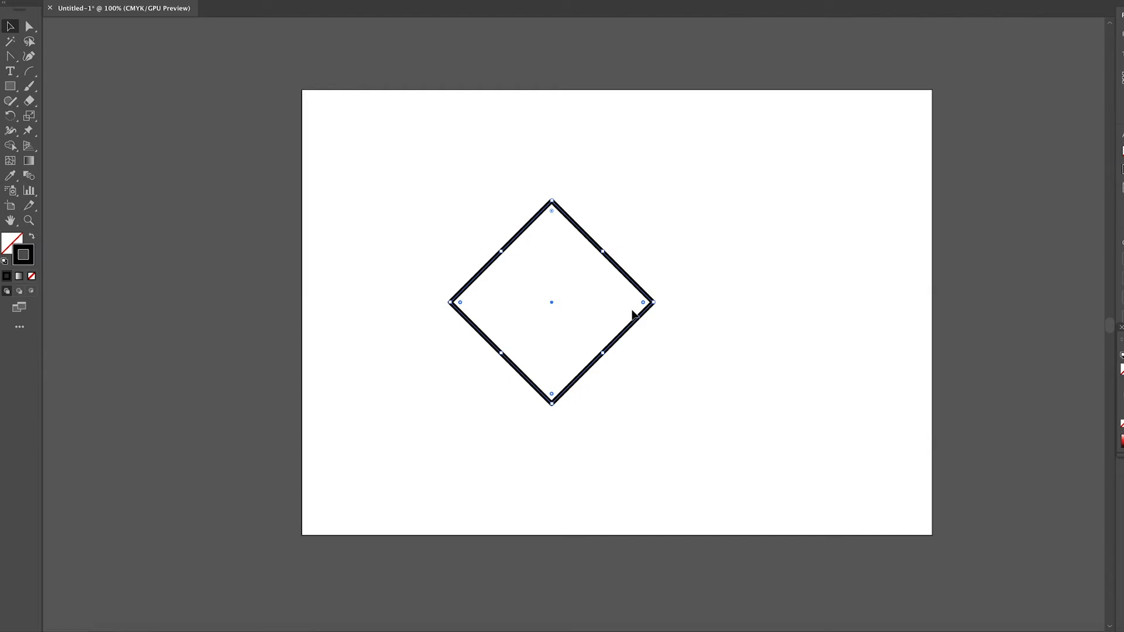
- Fully round the diamond's side and bottom corners to form a drop with a pointed top, and thicken its outline
{"action": "left_click_drag", "start_coordinate": [643, 302], "coordinate": [550, 303]}
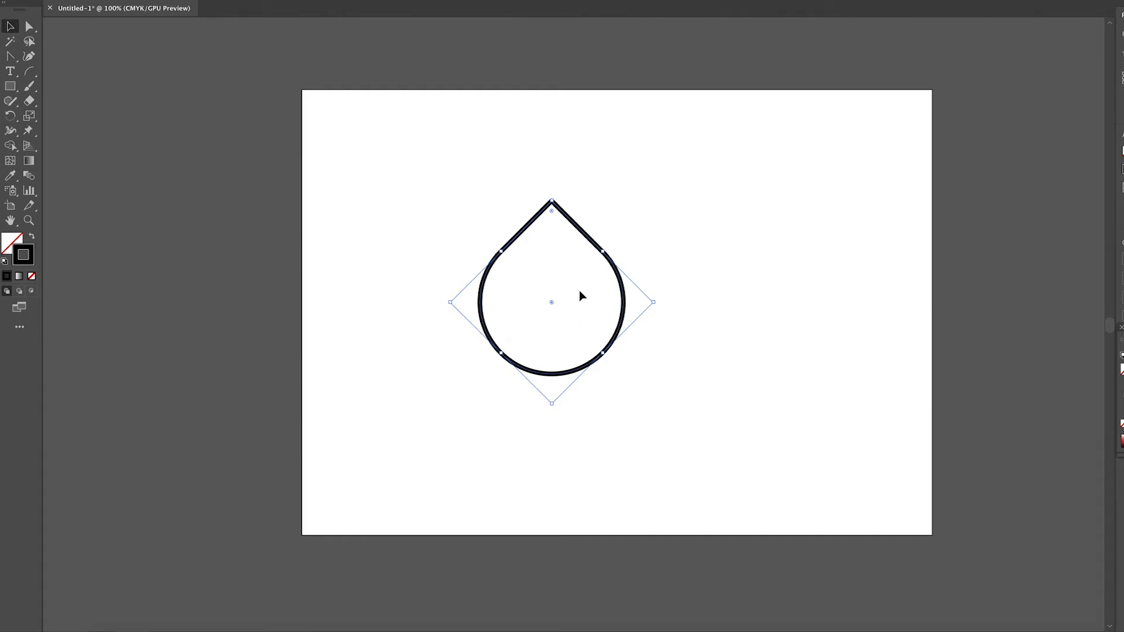
{"action": "left_click", "coordinate": [451, 272]}
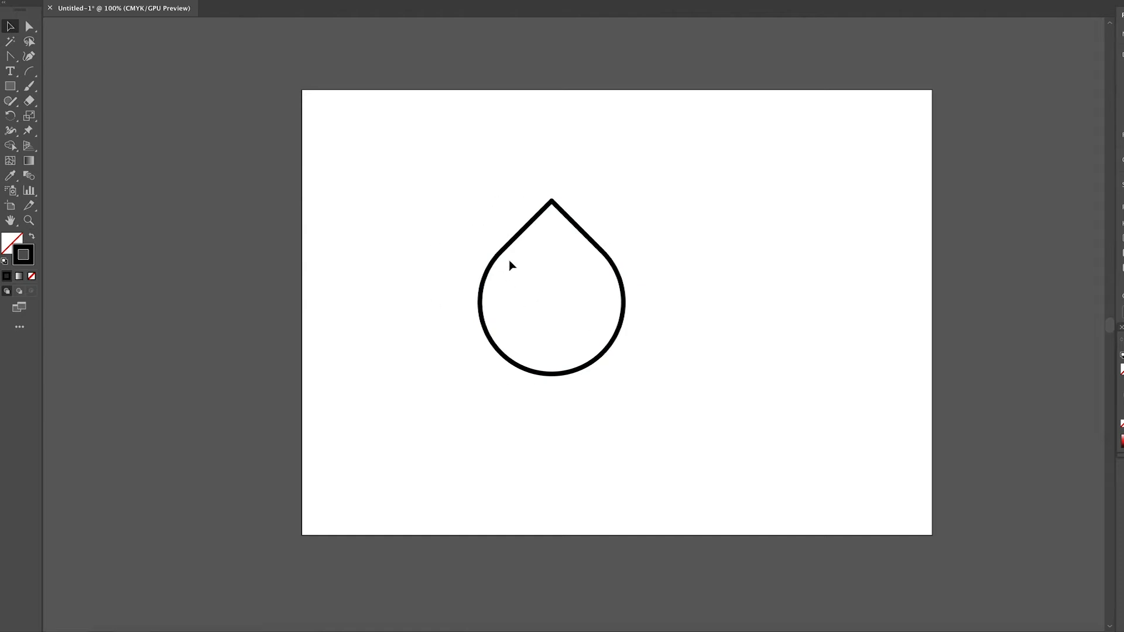
{"action": "left_click", "coordinate": [619, 276]}
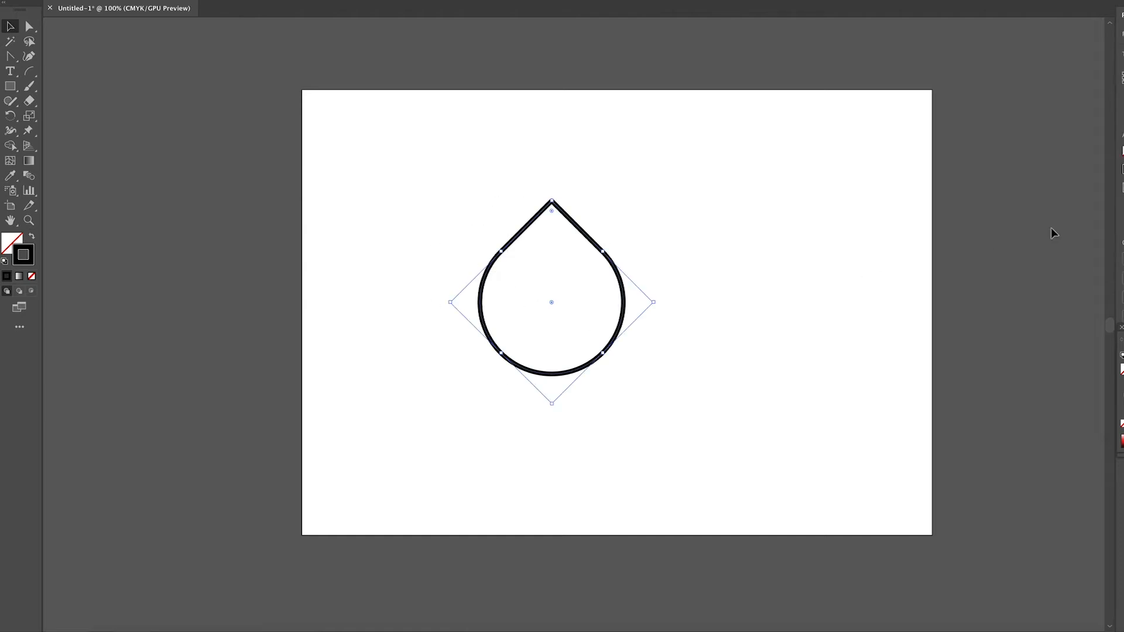
{"action": "key", "text": "Up"}
{"action": "key", "text": "Up"}
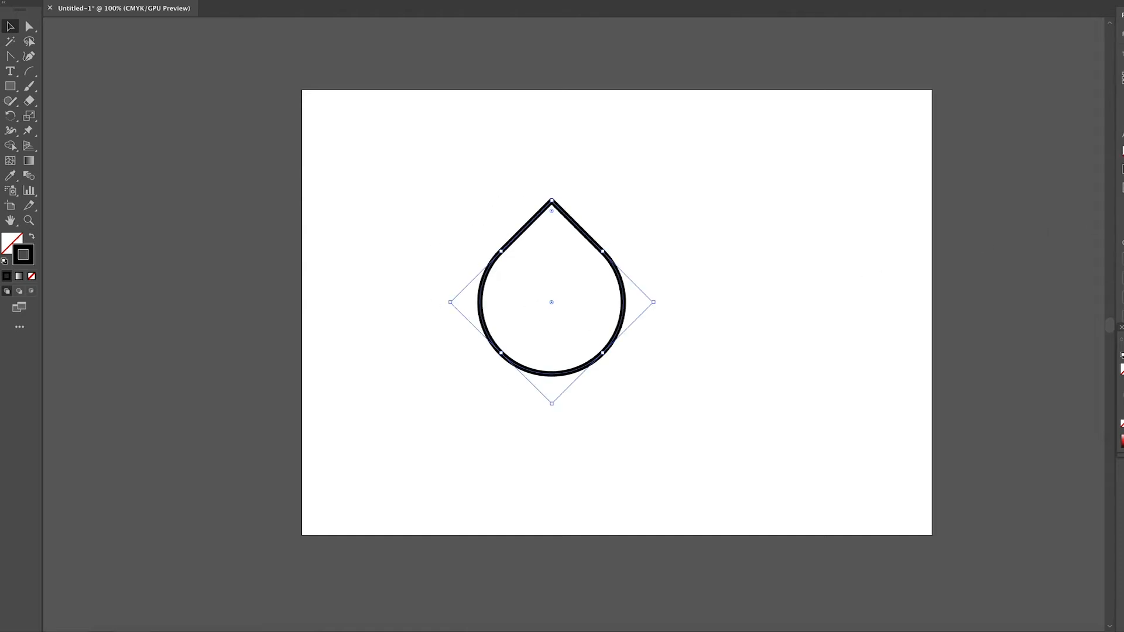
{"action": "left_click", "coordinate": [688, 318]}
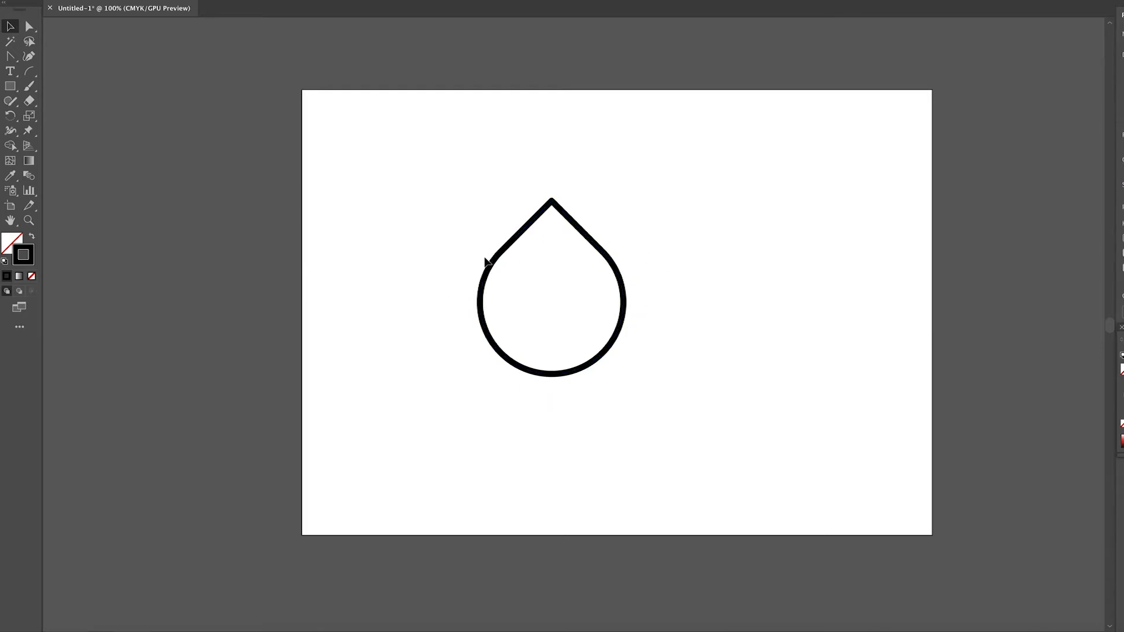
- Draw a small quarter arc and place it inside the drop along its lower-left edge as a highlight
{"action": "left_click", "coordinate": [30, 72]}
{"action": "left_click_drag", "start_coordinate": [441, 326], "coordinate": [515, 352]}
{"action": "key", "text": "v"}
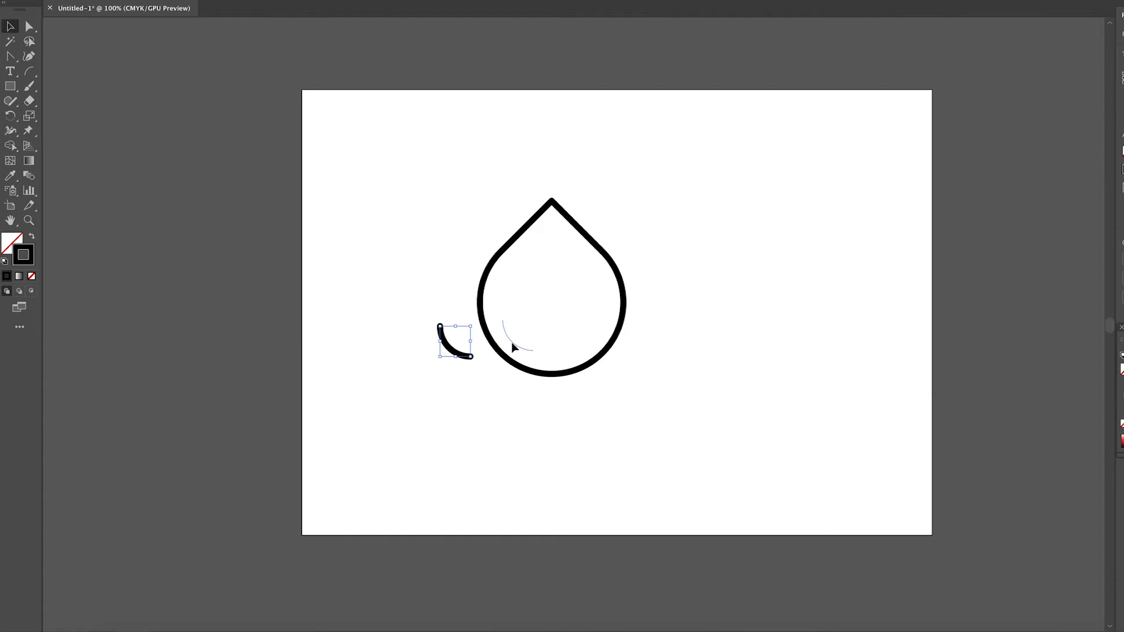
{"action": "left_click_drag", "start_coordinate": [514, 348], "coordinate": [514, 348]}
{"action": "left_click", "coordinate": [479, 369]}
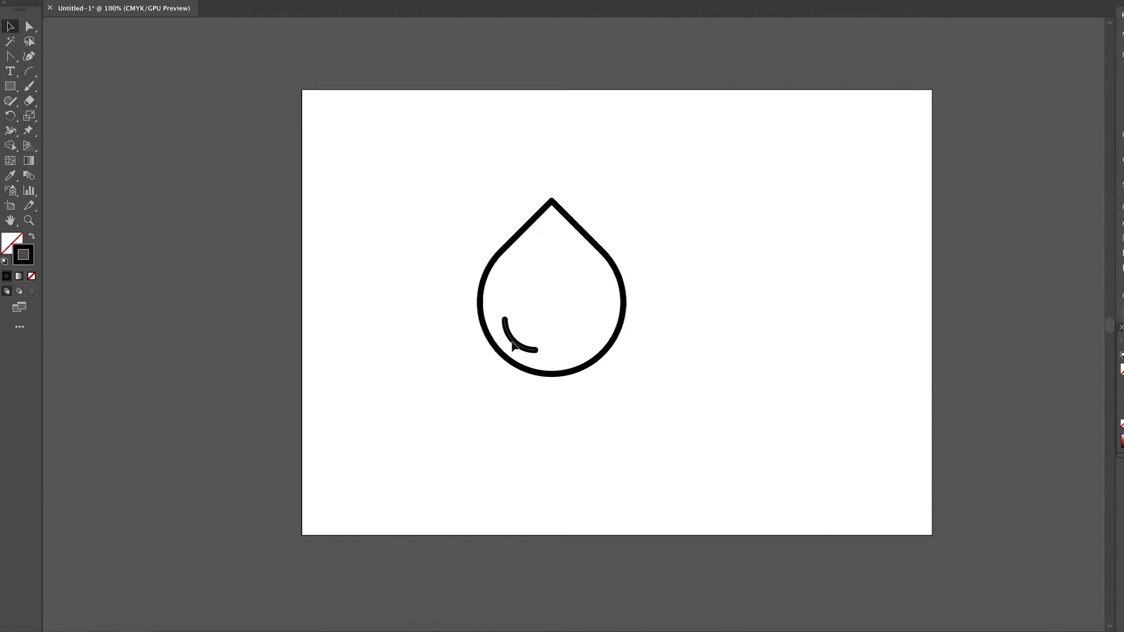
{"action": "left_click", "coordinate": [512, 343]}
{"action": "left_click", "coordinate": [476, 366]}
{"action": "left_click", "coordinate": [515, 346]}
{"action": "left_click", "coordinate": [443, 316]}
- Scale the drop and its highlight down proportionally to about four-fifths size and move them near the artboard's left edge
{"action": "left_click_drag", "start_coordinate": [469, 191], "coordinate": [665, 412]}
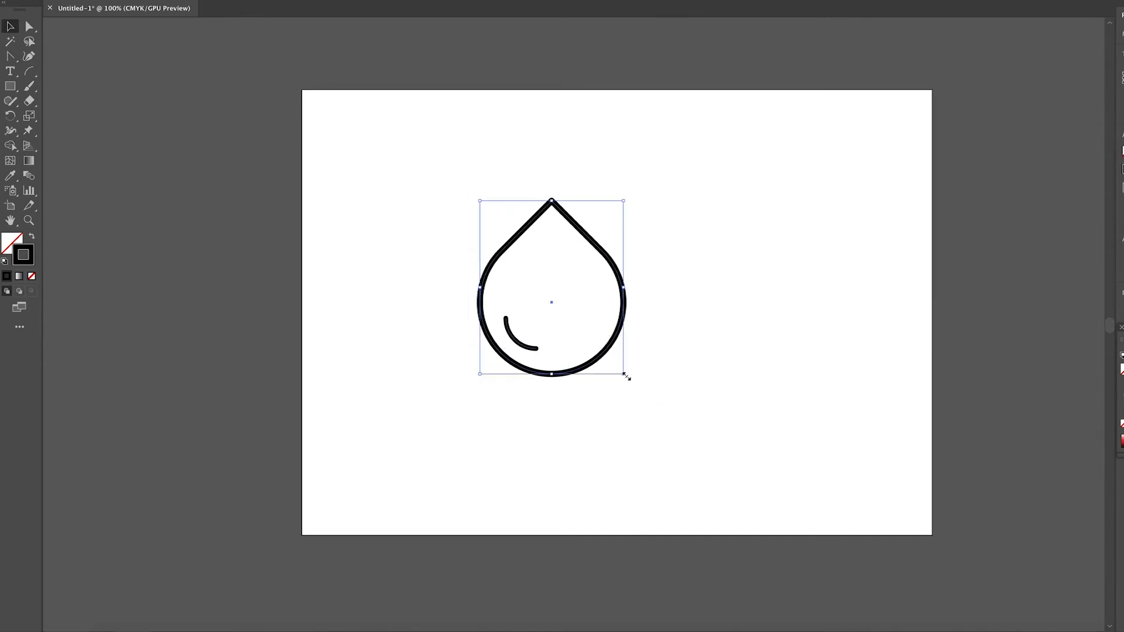
{"action": "left_click_drag", "start_coordinate": [625, 376], "coordinate": [592, 336]}
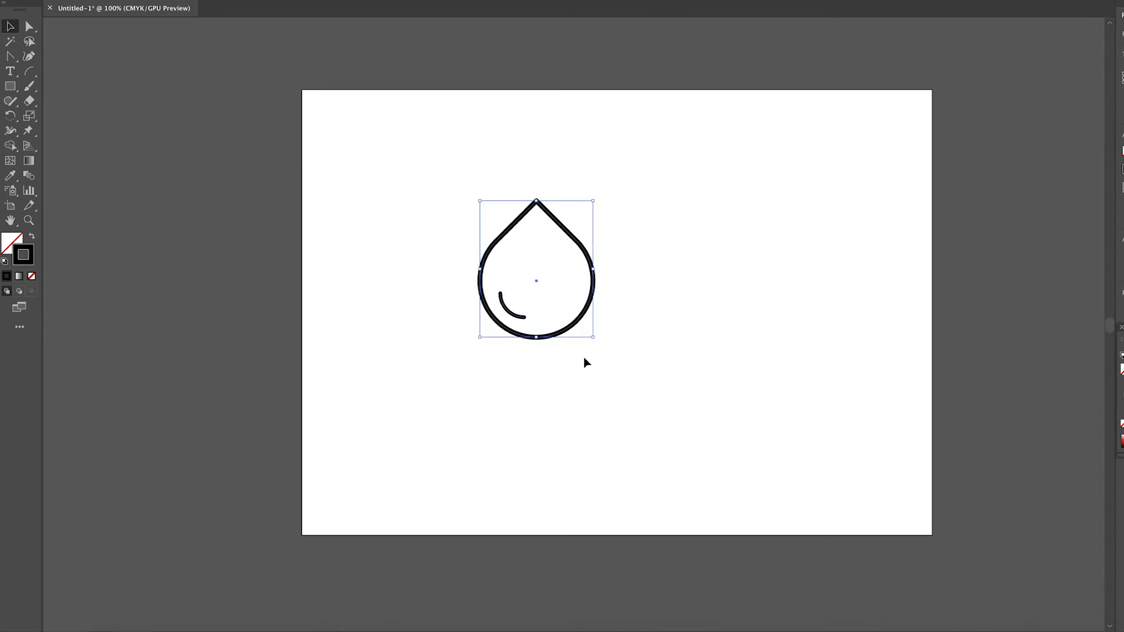
{"action": "left_click", "coordinate": [562, 333]}
{"action": "key", "text": "super+a"}
{"action": "left_click_drag", "start_coordinate": [582, 314], "coordinate": [437, 316]}
{"action": "left_click", "coordinate": [540, 292]}
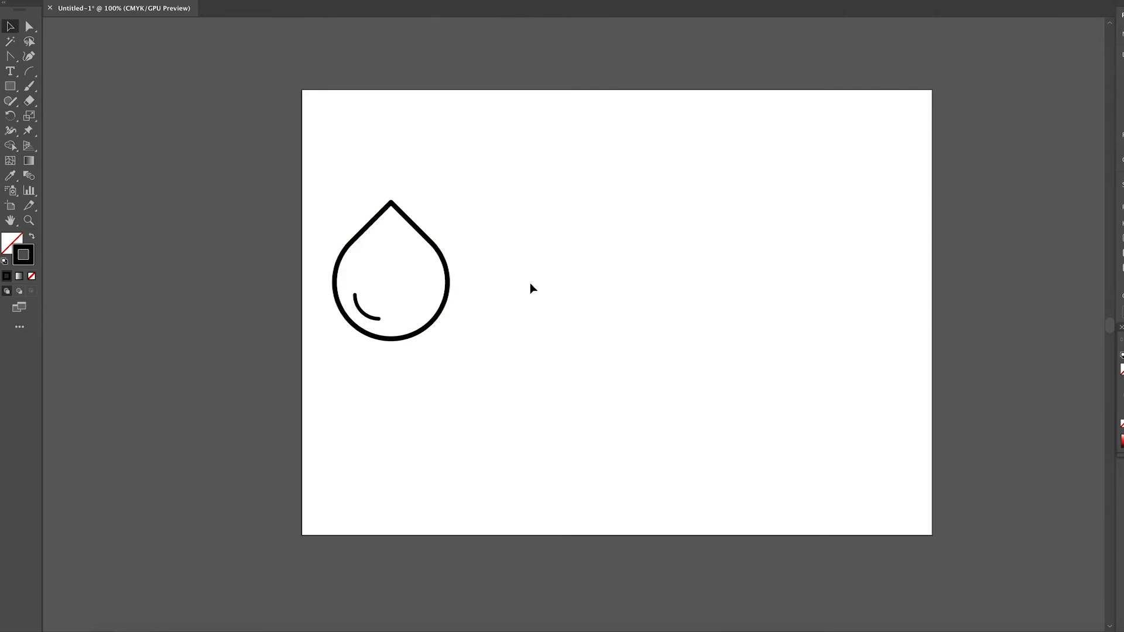
- Draw an ellipse as a perfect circle in the empty area right of the drop and shift it slightly left
{"action": "left_click", "coordinate": [13, 87]}
{"action": "left_click", "coordinate": [14, 87]}
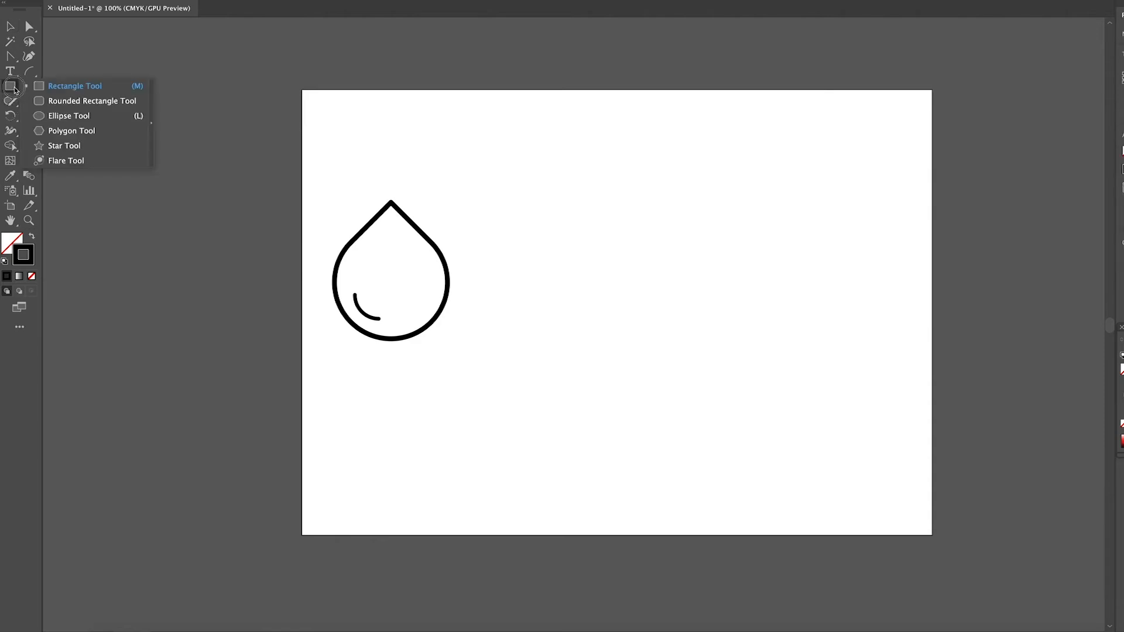
{"action": "left_click", "coordinate": [45, 116]}
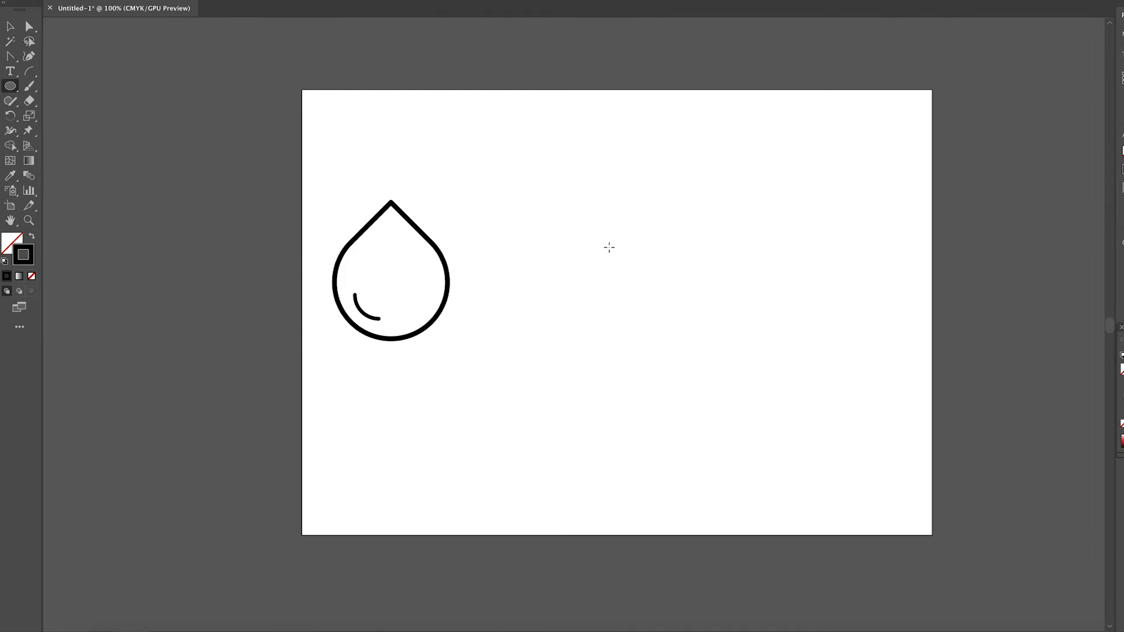
{"action": "left_click_drag", "start_coordinate": [601, 248], "coordinate": [679, 381]}
{"action": "scroll", "coordinate": [683, 374], "scroll_direction": "down", "scroll_amount": 1}
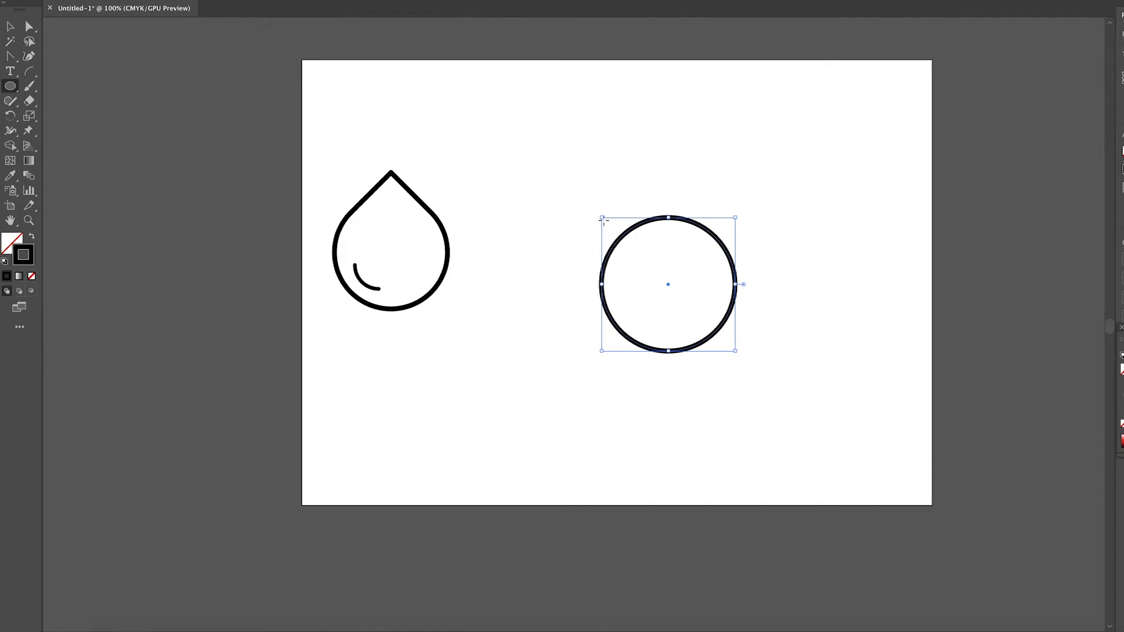
{"action": "key", "text": "v"}
{"action": "left_click_drag", "start_coordinate": [640, 224], "coordinate": [590, 215]}
{"action": "left_click", "coordinate": [535, 229]}
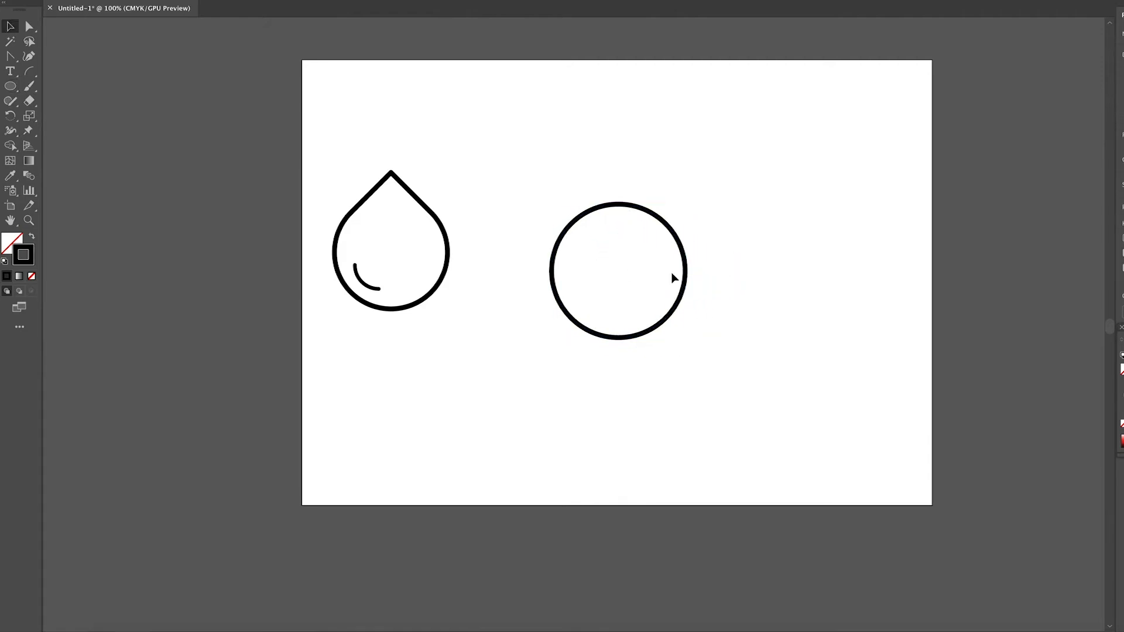
- Pull the circle's top anchor point straight up to stretch the circle into an egg shape
{"action": "left_click", "coordinate": [594, 257]}
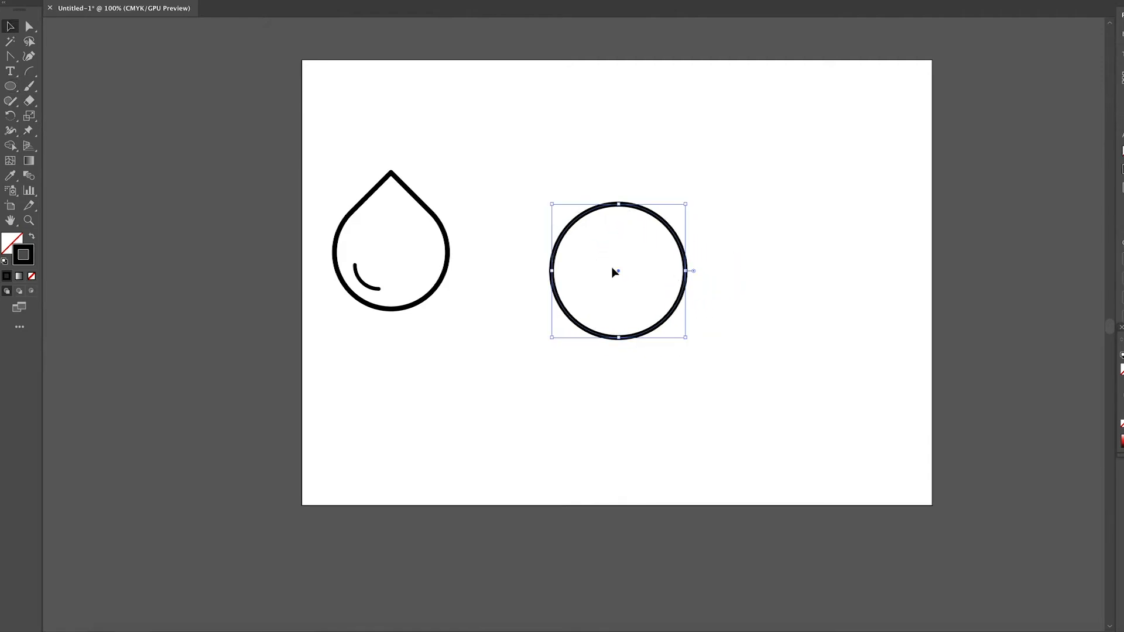
{"action": "left_click", "coordinate": [27, 28]}
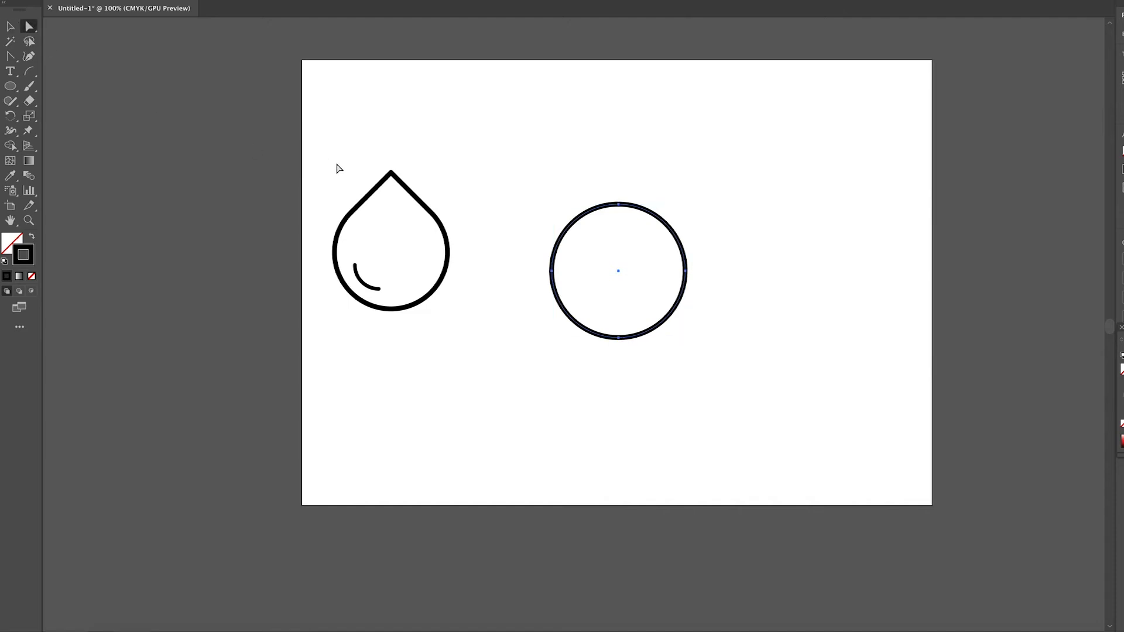
{"action": "left_click", "coordinate": [620, 205]}
{"action": "left_click_drag", "start_coordinate": [619, 203], "coordinate": [620, 152]}
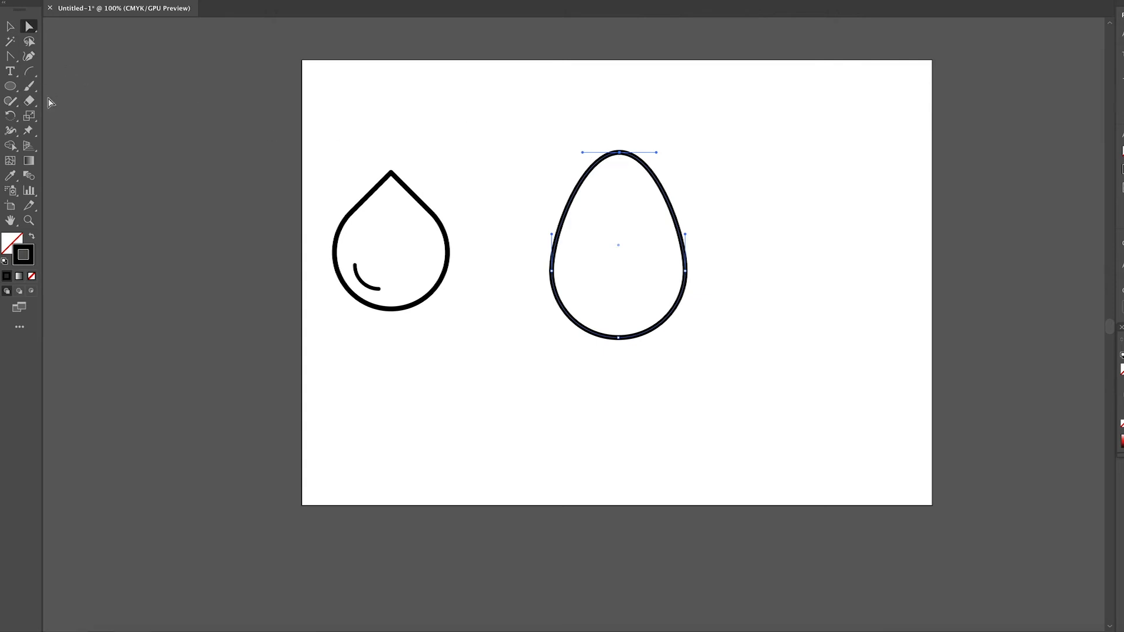
- Convert the egg shape's top anchor point to a sharp corner with the Anchor Point Tool, making a second drop
{"action": "left_click", "coordinate": [13, 59]}
{"action": "left_click", "coordinate": [15, 61]}
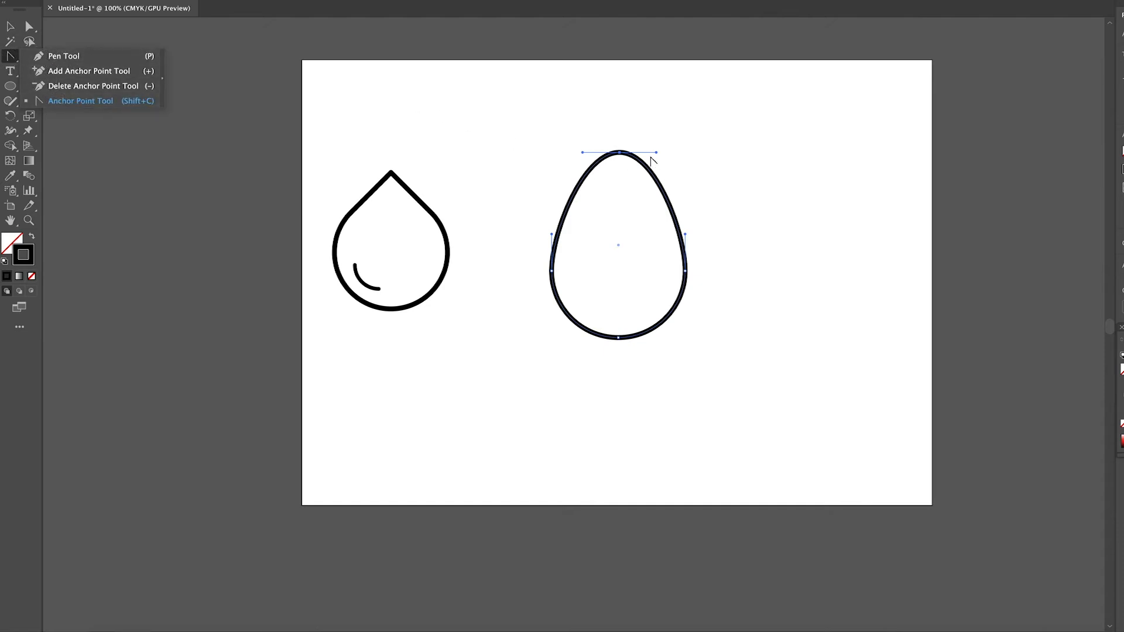
{"action": "left_click", "coordinate": [621, 153]}
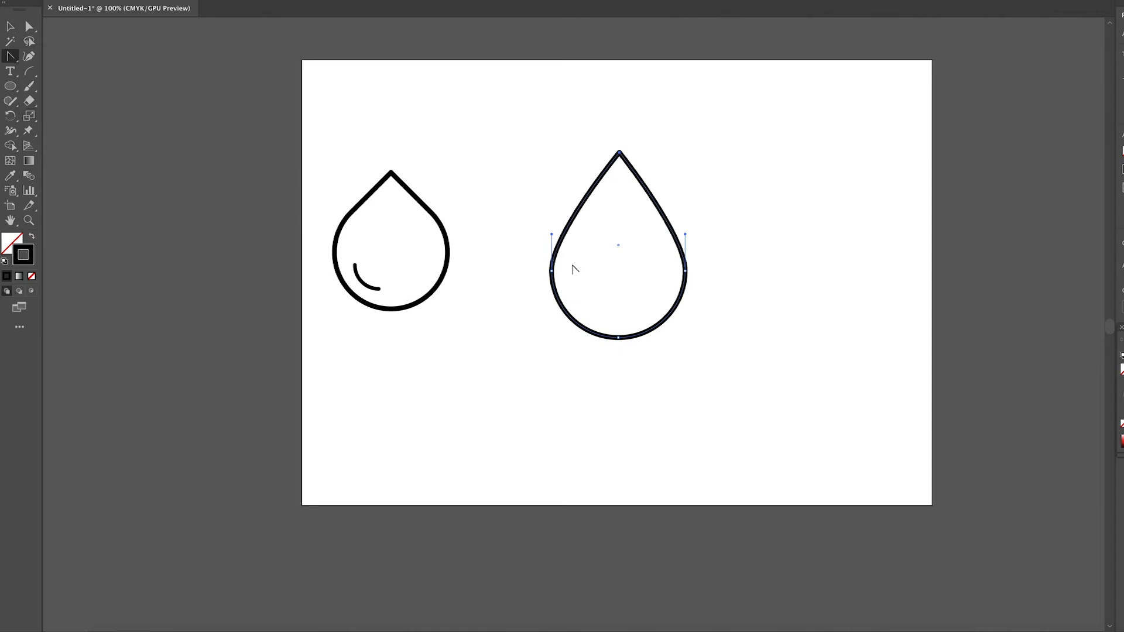
{"action": "key", "text": "v"}
{"action": "left_click", "coordinate": [547, 220]}
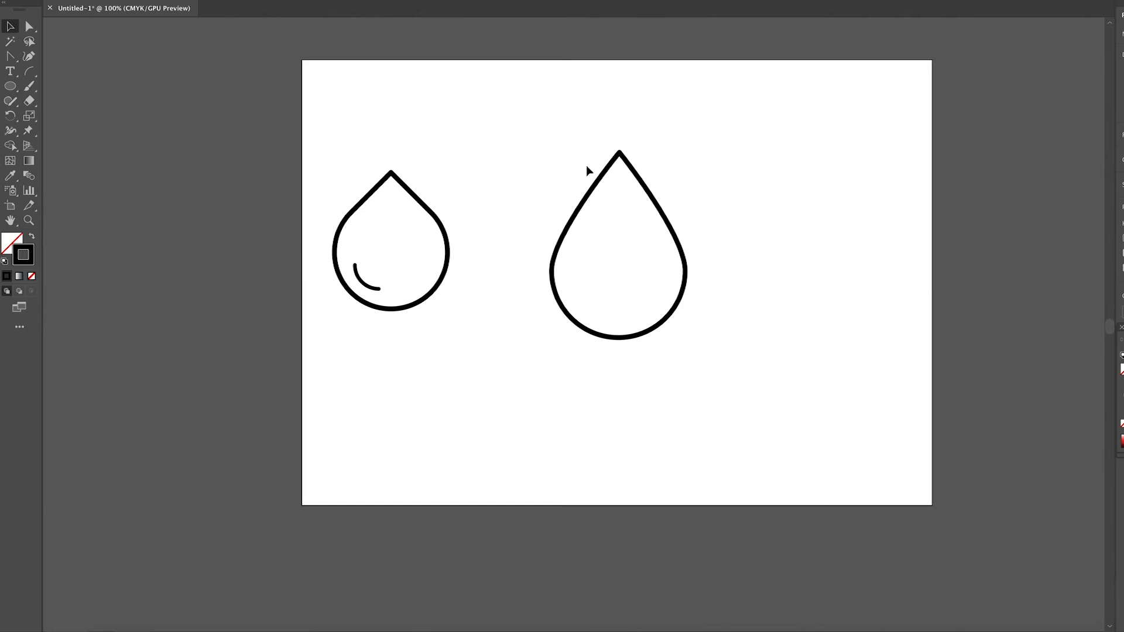
- Scale the second drop down slightly in proportion, keeping its left edge in place
{"action": "left_click_drag", "start_coordinate": [577, 151], "coordinate": [667, 325]}
{"action": "left_click", "coordinate": [588, 325]}
{"action": "scroll", "coordinate": [588, 326], "scroll_direction": "down", "scroll_amount": 1}
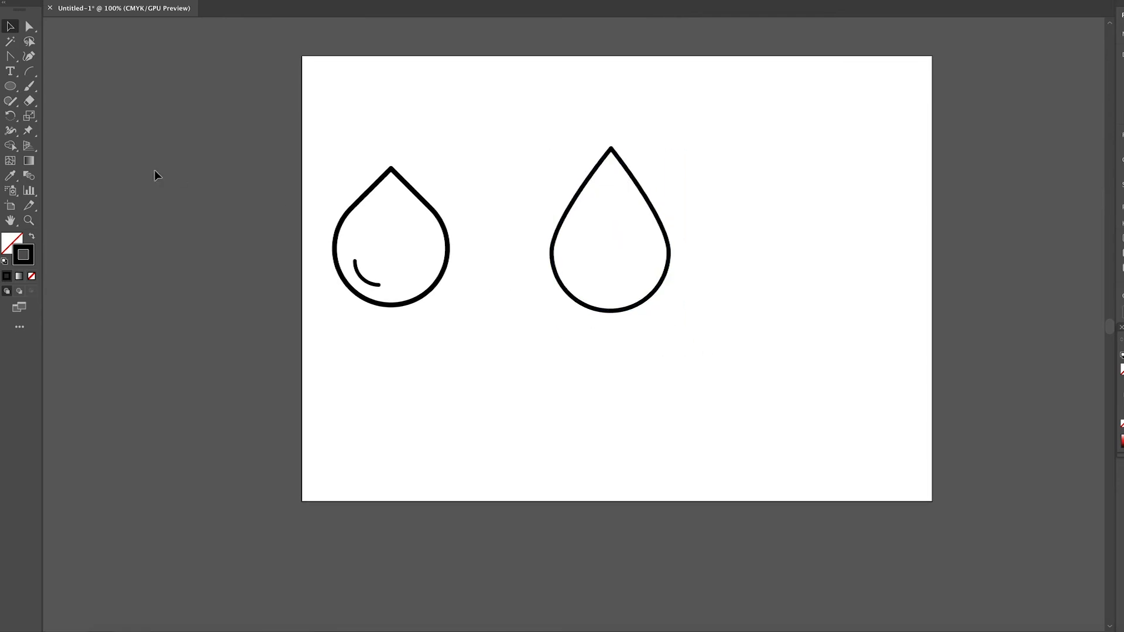
- Draw a small quarter arc and position it inside the second drop along its lower-left edge as a highlight
{"action": "left_click", "coordinate": [29, 71]}
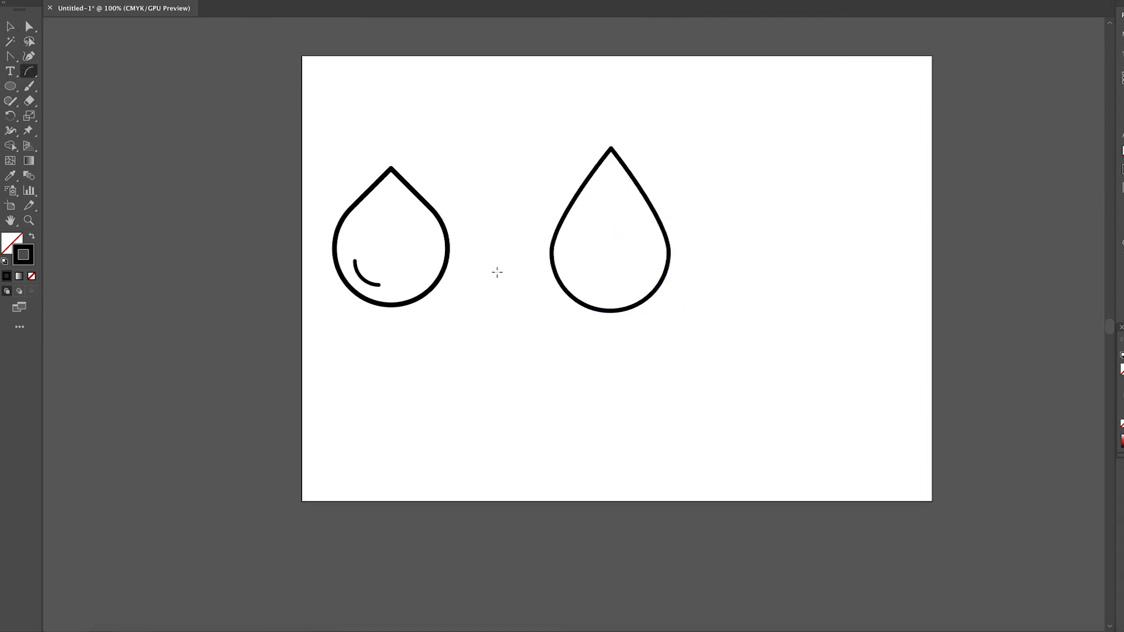
{"action": "left_click", "coordinate": [513, 304]}
{"action": "left_click", "coordinate": [545, 336]}
{"action": "key", "text": "Escape"}
{"action": "scroll", "coordinate": [542, 333], "scroll_direction": "down", "scroll_amount": 1}
{"action": "key", "text": "v"}
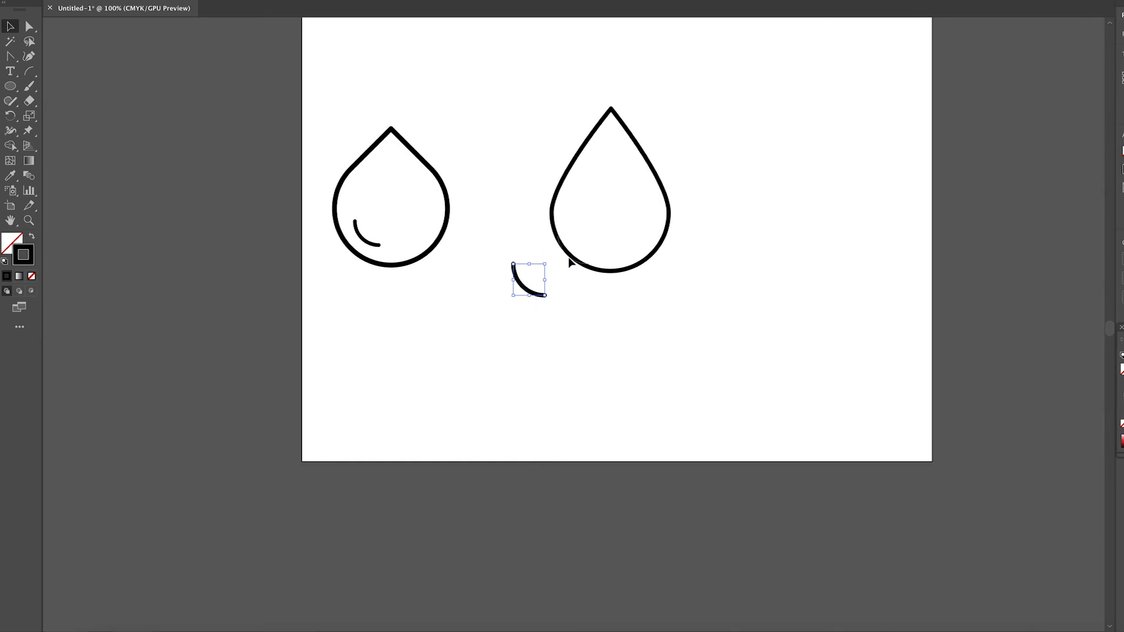
{"action": "left_click_drag", "start_coordinate": [586, 247], "coordinate": [584, 250]}
{"action": "left_click", "coordinate": [561, 294]}
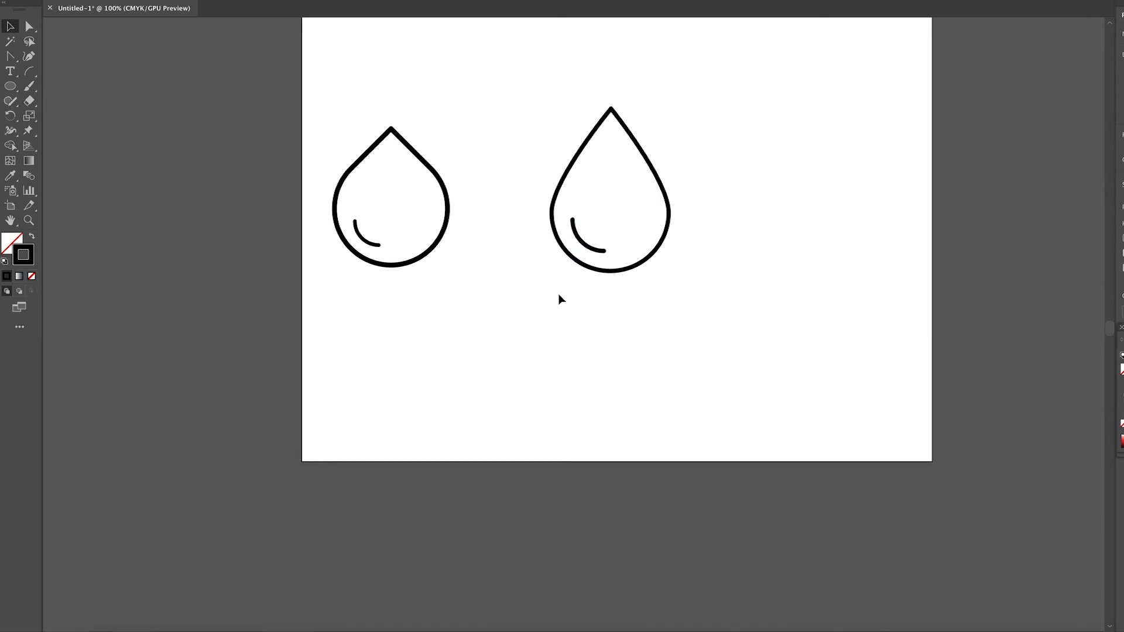
{"action": "left_click", "coordinate": [588, 249]}
{"action": "left_click", "coordinate": [549, 287]}
{"action": "left_click_drag", "start_coordinate": [583, 241], "coordinate": [585, 247]}
{"action": "left_click", "coordinate": [550, 288]}
- Thicken the outline of the second drop while leaving its highlight arc as it is
{"action": "left_click_drag", "start_coordinate": [532, 169], "coordinate": [687, 322]}
{"action": "left_click", "coordinate": [673, 300]}
{"action": "left_click", "coordinate": [647, 264]}
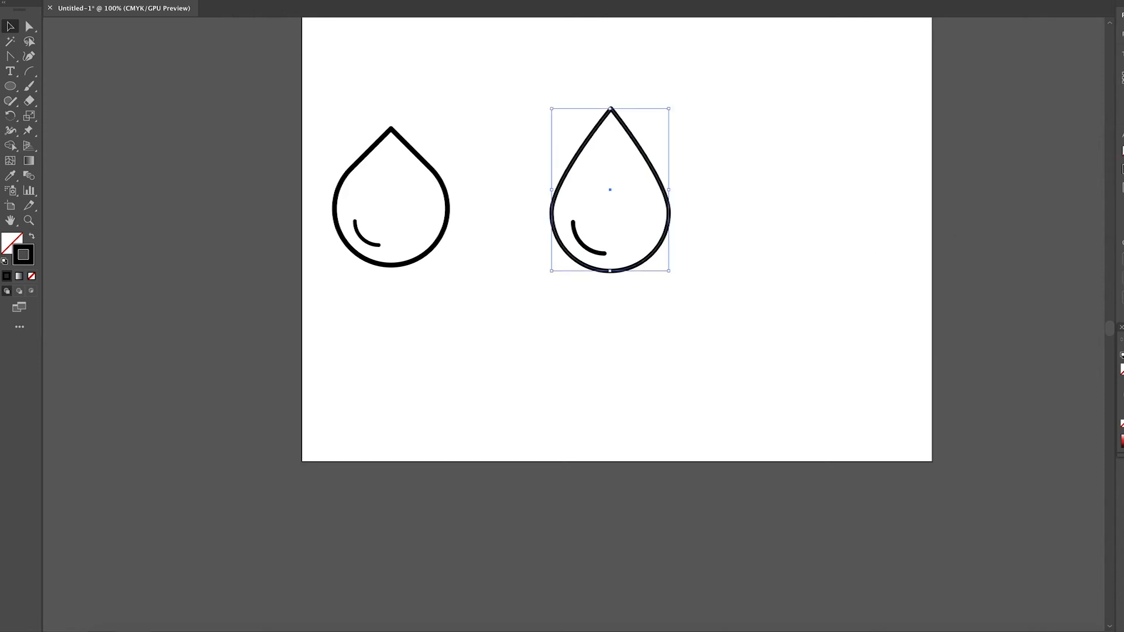
{"action": "key", "text": "Up"}
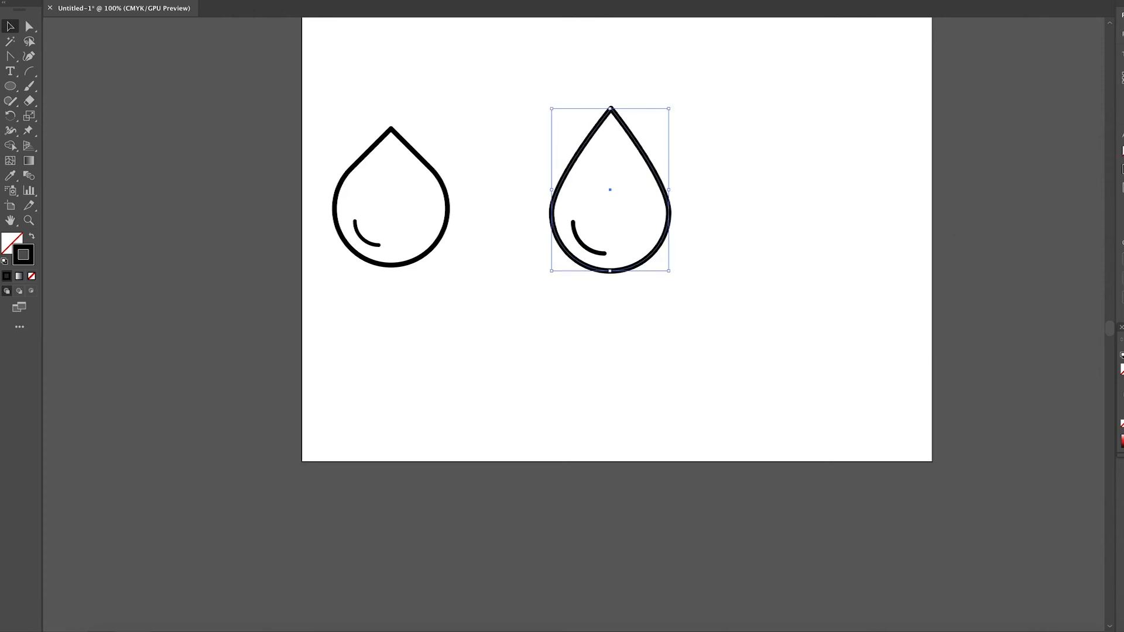
{"action": "left_click", "coordinate": [866, 244]}
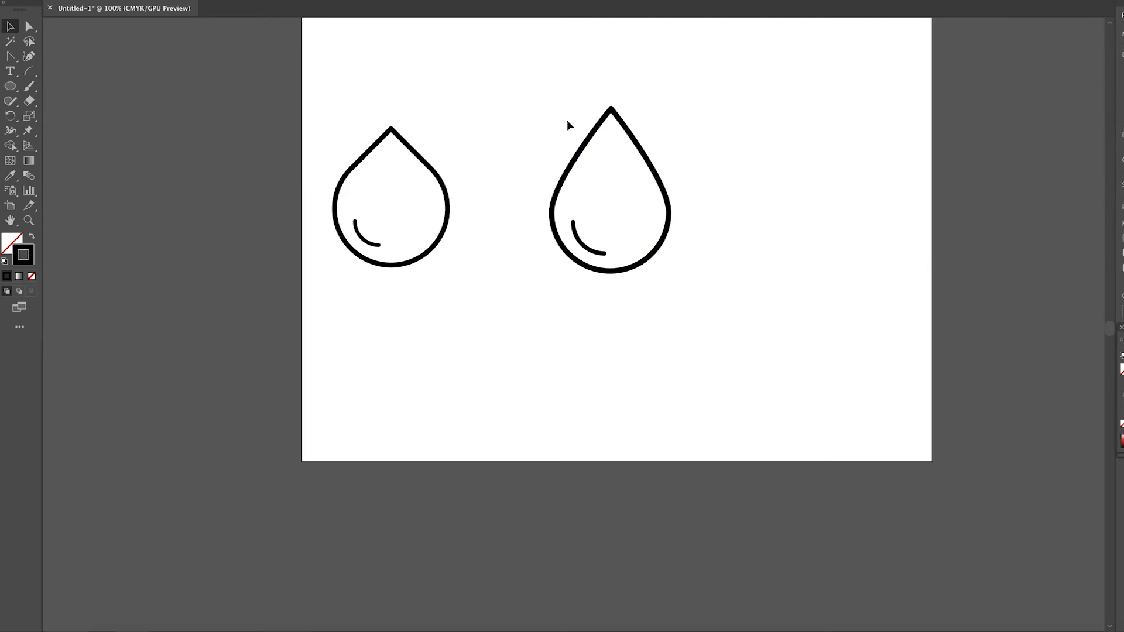
- Shrink the second drop with its highlight slightly and move it directly beside the first drop
{"action": "left_click_drag", "start_coordinate": [553, 99], "coordinate": [687, 322]}
{"action": "left_click_drag", "start_coordinate": [670, 273], "coordinate": [568, 254]}
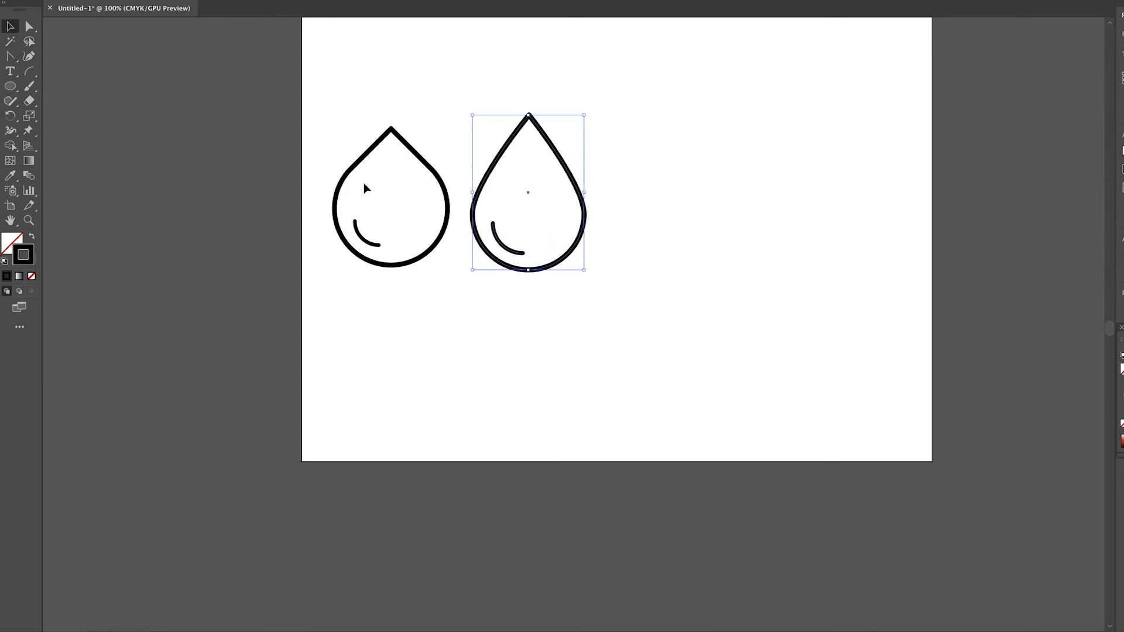
- Move both drops together with their highlights to the middle of the artboard
{"action": "left_click_drag", "start_coordinate": [338, 114], "coordinate": [585, 316]}
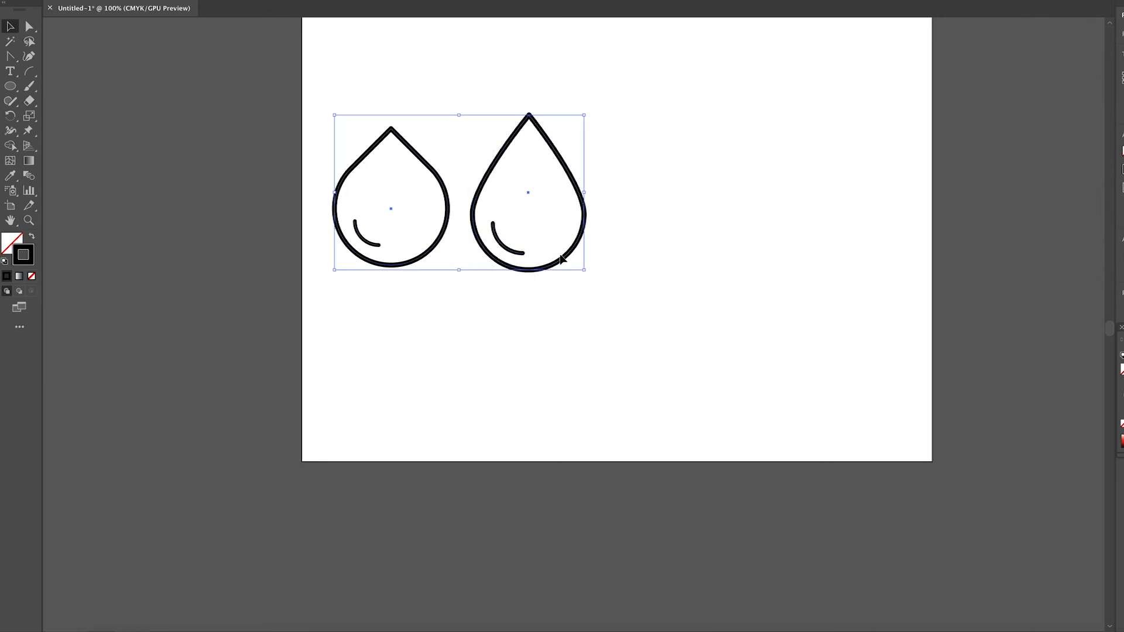
{"action": "left_click_drag", "start_coordinate": [577, 258], "coordinate": [715, 293]}
{"action": "left_click", "coordinate": [693, 321]}
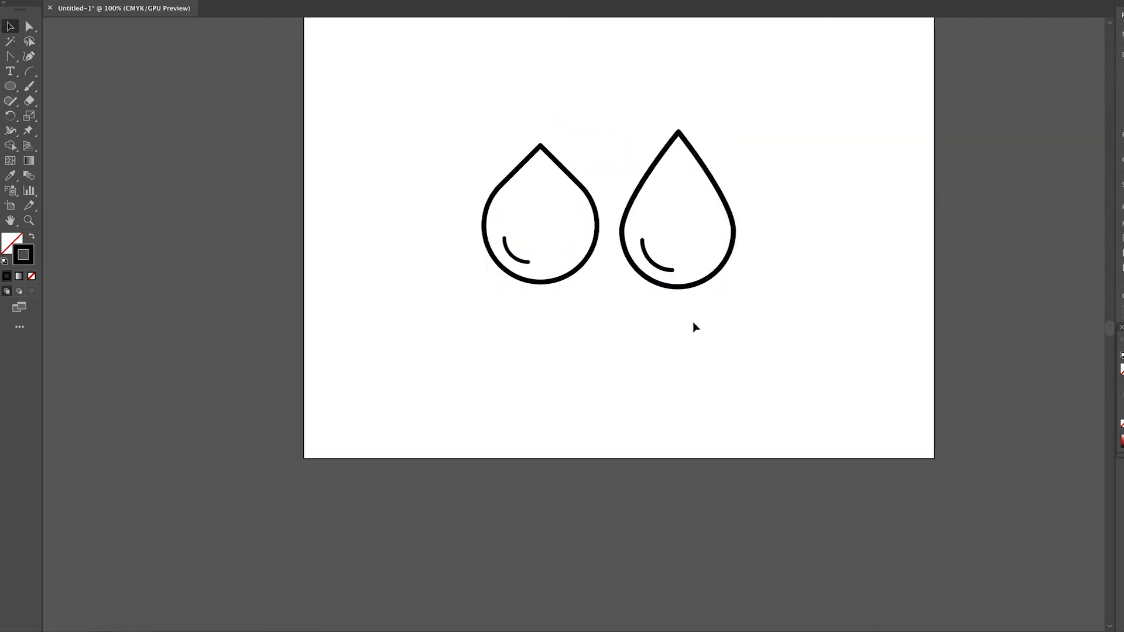